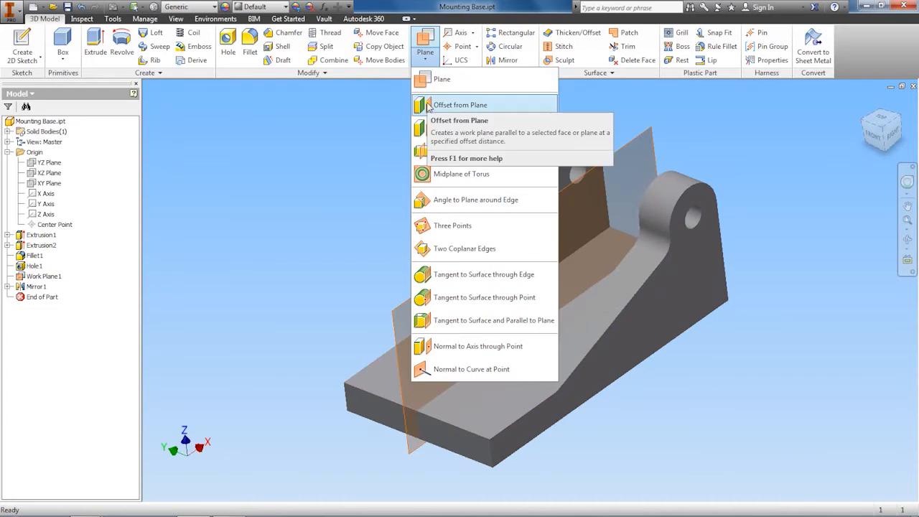
# Create a work plane offset 30 mm from the existing Work Plane1
pyautogui.click(427, 107)
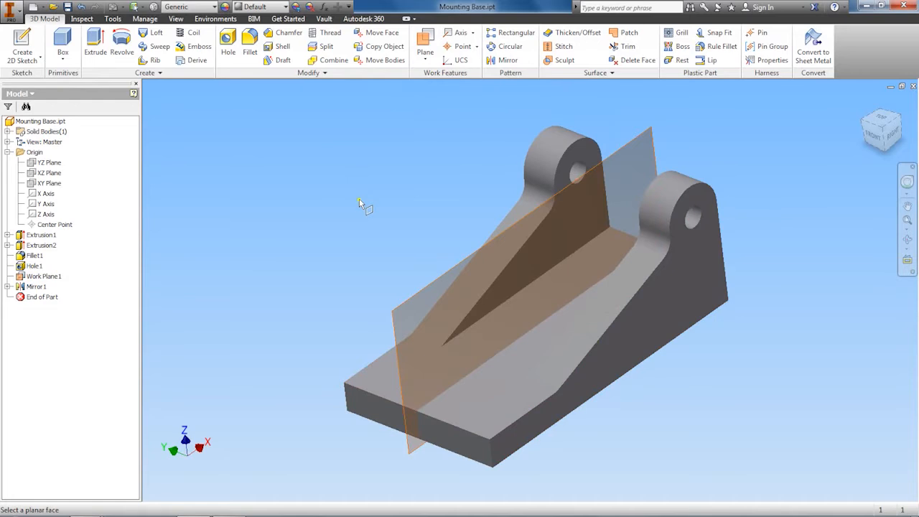
pyautogui.click(395, 314)
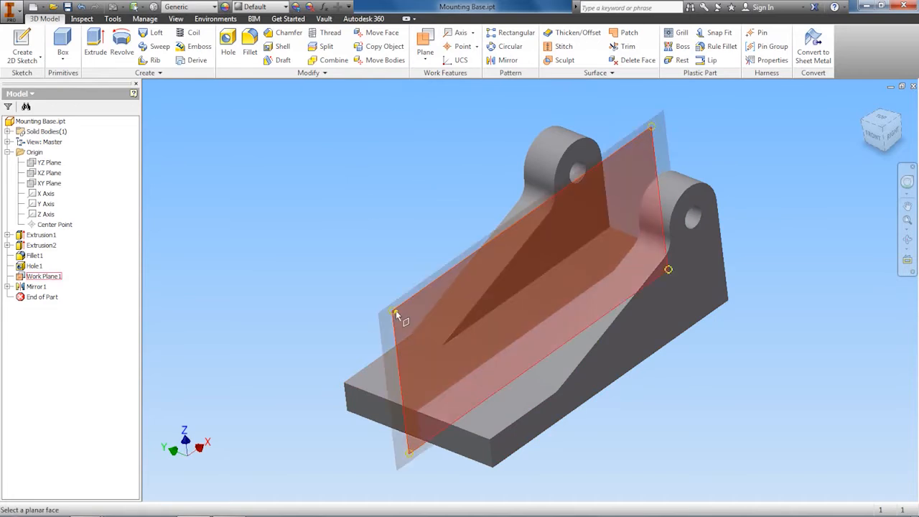
pyautogui.click(395, 314)
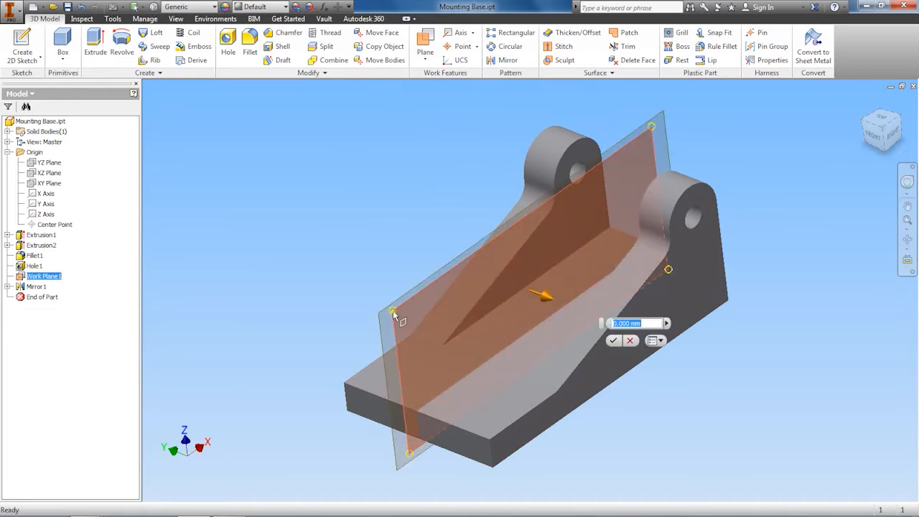
pyautogui.moveTo(543, 298); pyautogui.dragTo(595, 325)
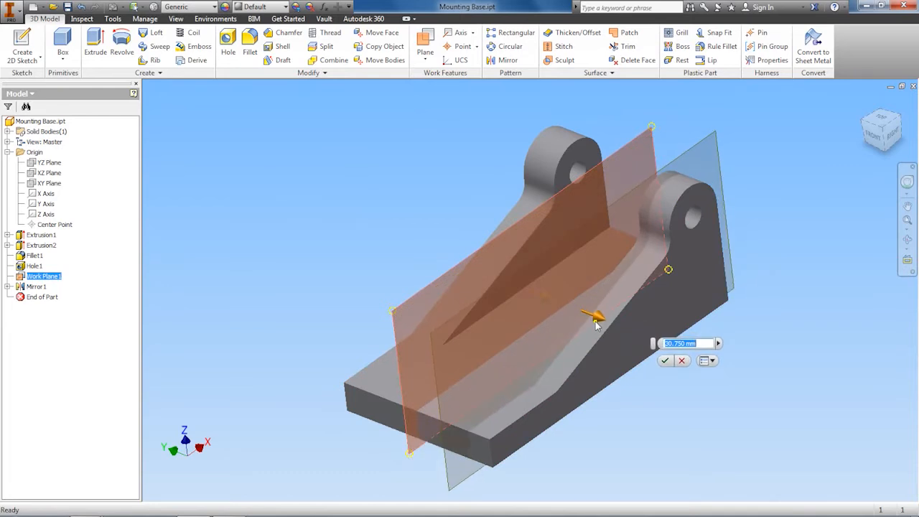
pyautogui.moveTo(595, 325)
pyautogui.mouseDown()
pyautogui.moveTo(492, 270)
pyautogui.moveTo(590, 317)
pyautogui.mouseUp()
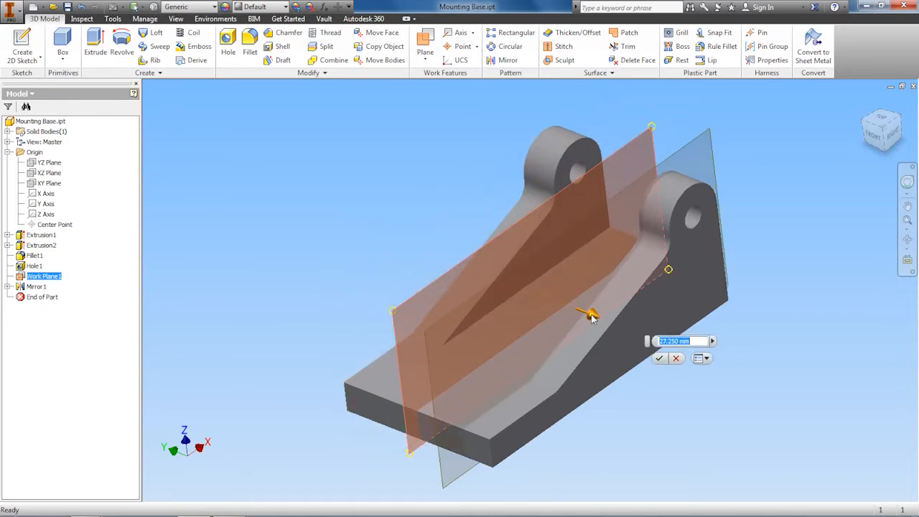
pyautogui.write('30')
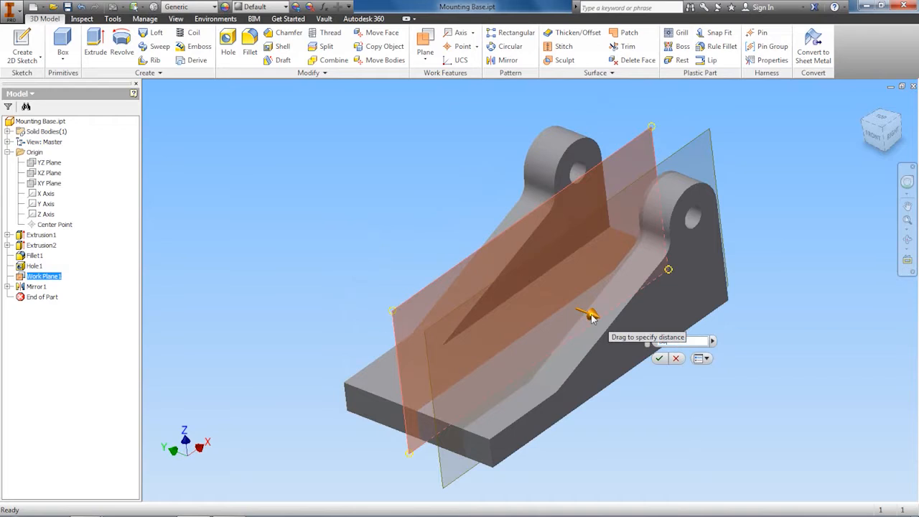
pyautogui.click(660, 358)
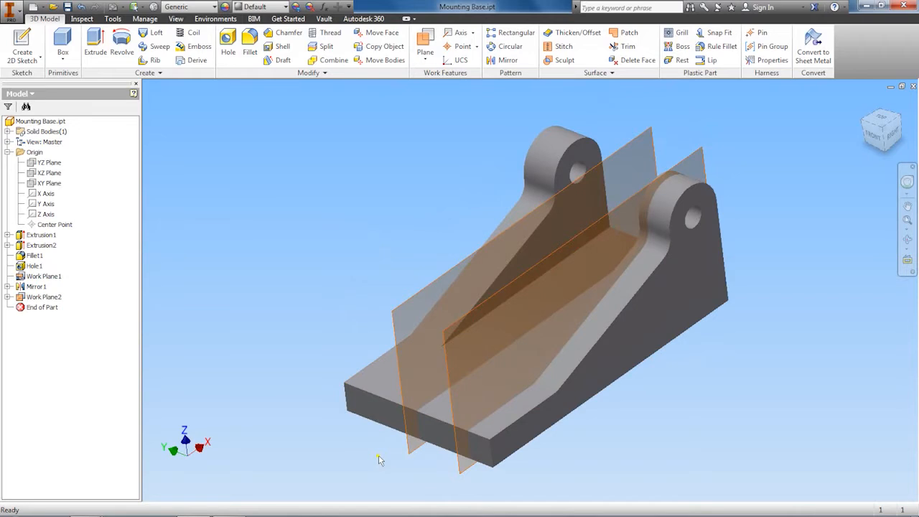
# Start a new sketch on the new offset work plane
pyautogui.rightClick(445, 334)
pyautogui.click(440, 367)
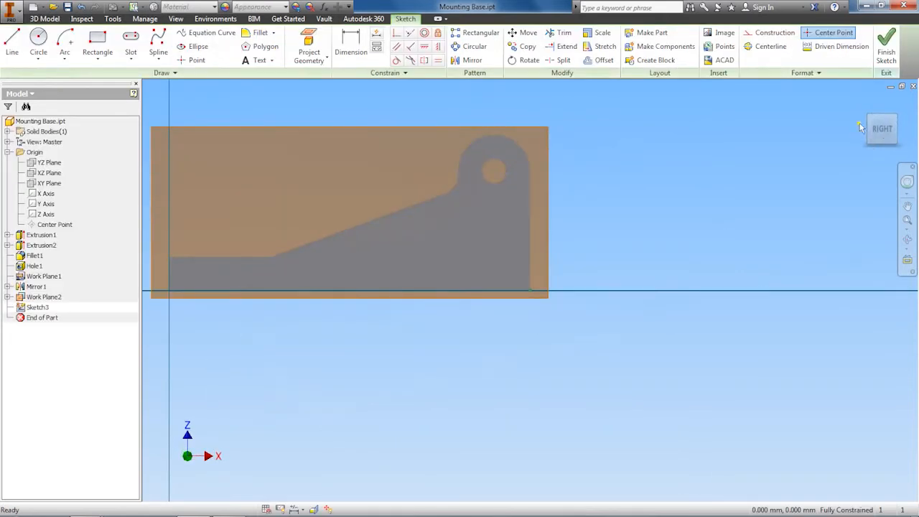
pyautogui.click(893, 144)
pyautogui.moveTo(893, 146)
pyautogui.mouseDown()
pyautogui.moveTo(133, 147)
pyautogui.moveTo(888, 144)
pyautogui.moveTo(877, 126)
pyautogui.mouseUp()
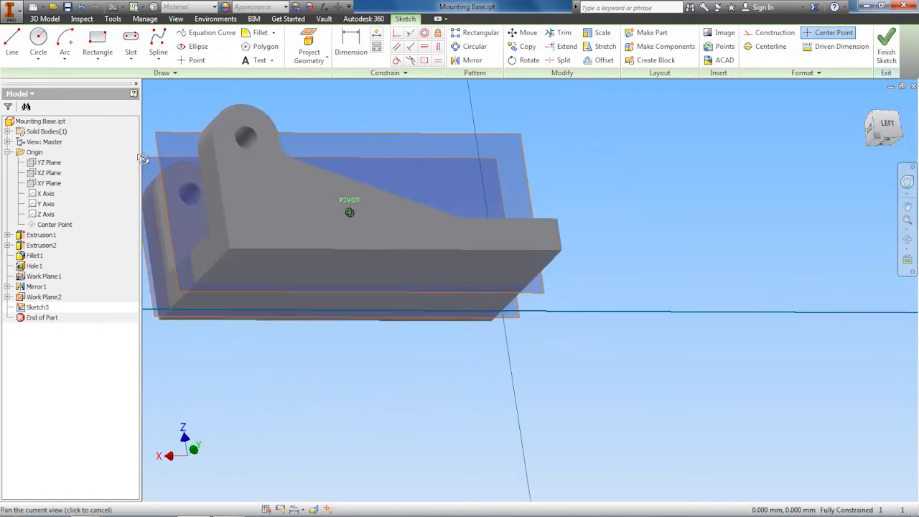
pyautogui.click(887, 128)
pyautogui.click(900, 129)
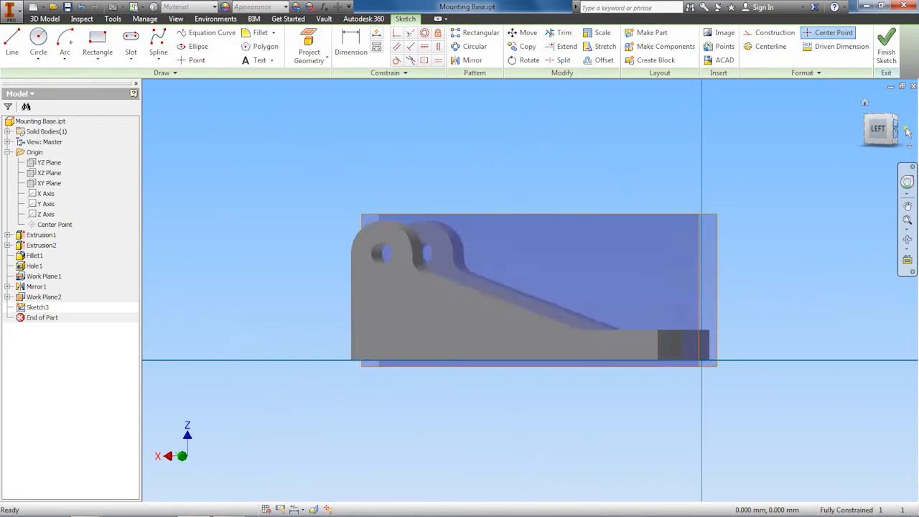
pyautogui.moveTo(881, 130)
pyautogui.mouseDown()
pyautogui.moveTo(833, 136)
pyautogui.moveTo(832, 145)
pyautogui.mouseUp()
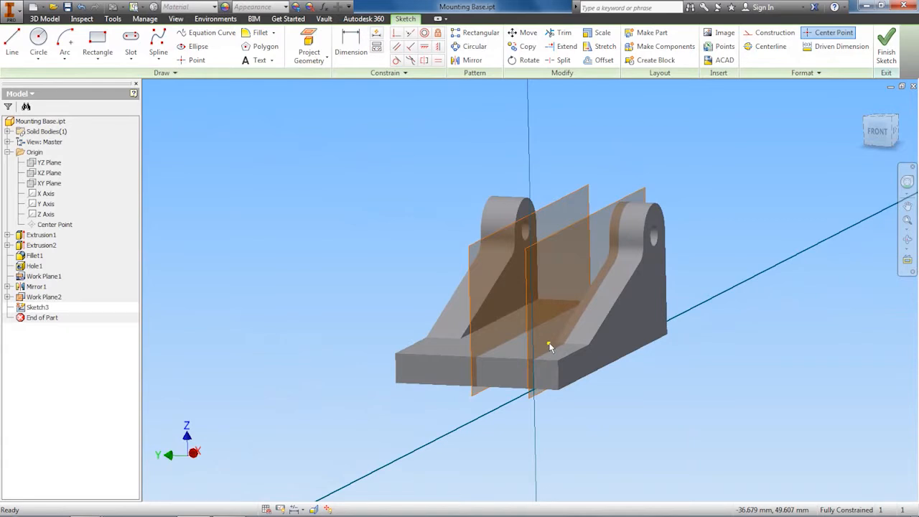
# Check the reference drawing, then project the bottom edge of the base onto the sketch
pyautogui.hotkey('alt', 'Tab')
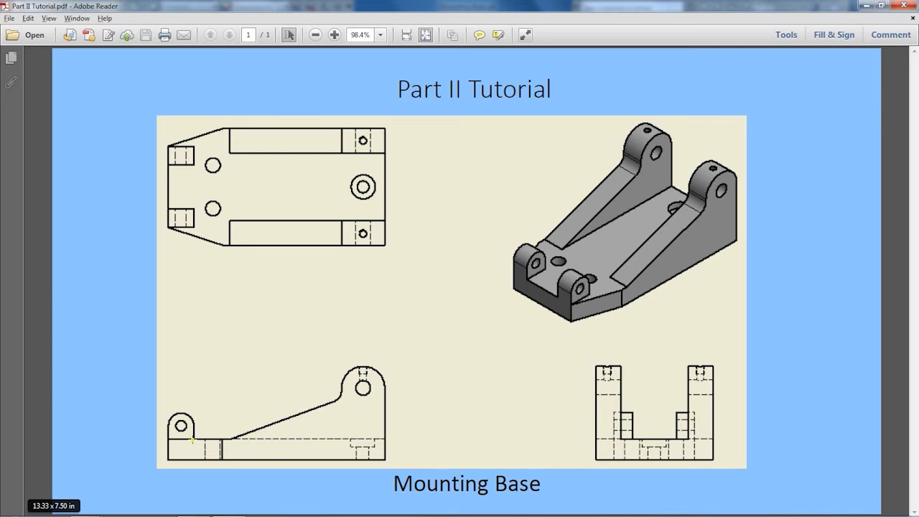
pyautogui.hotkey('alt', 'Tab')
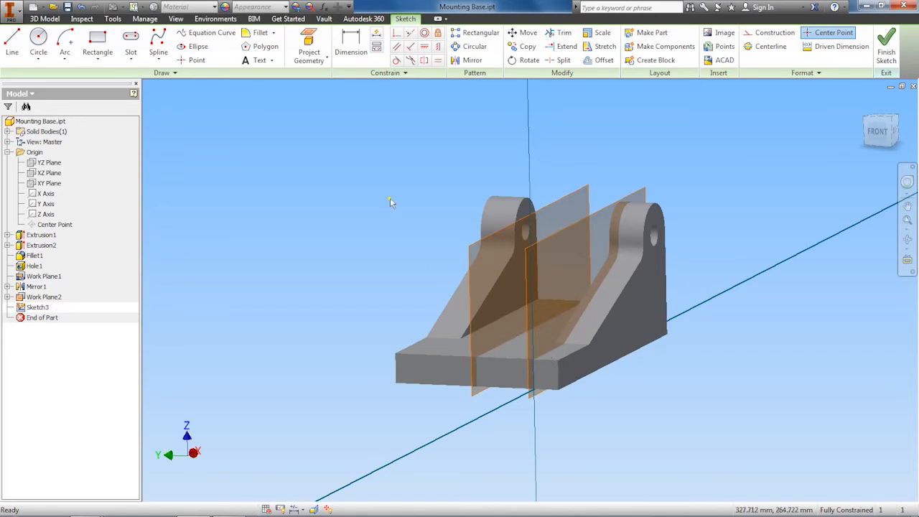
pyautogui.click(308, 41)
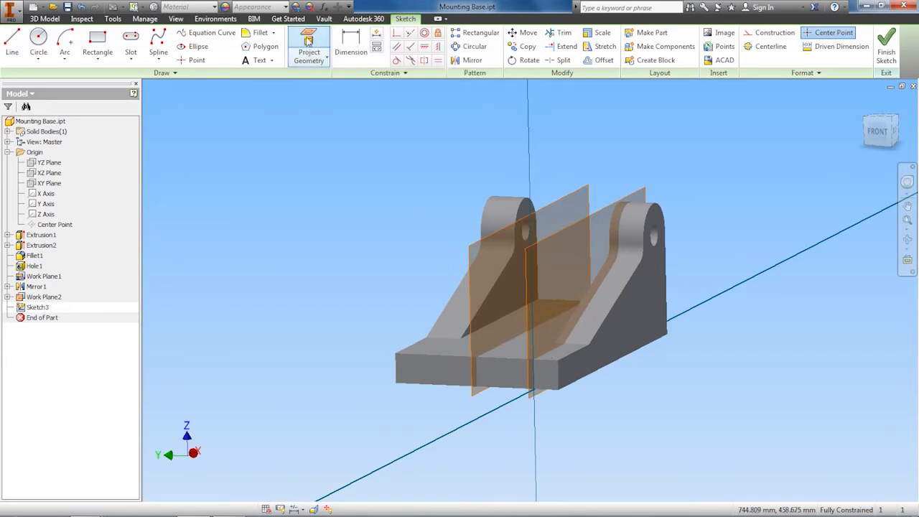
pyautogui.click(569, 354)
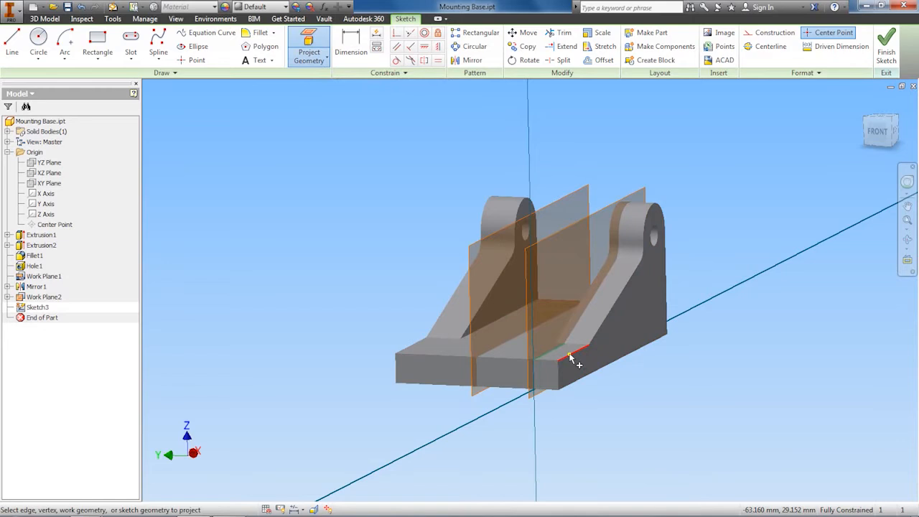
pyautogui.scroll(5, 569, 354)
pyautogui.scroll(-3, 569, 353)
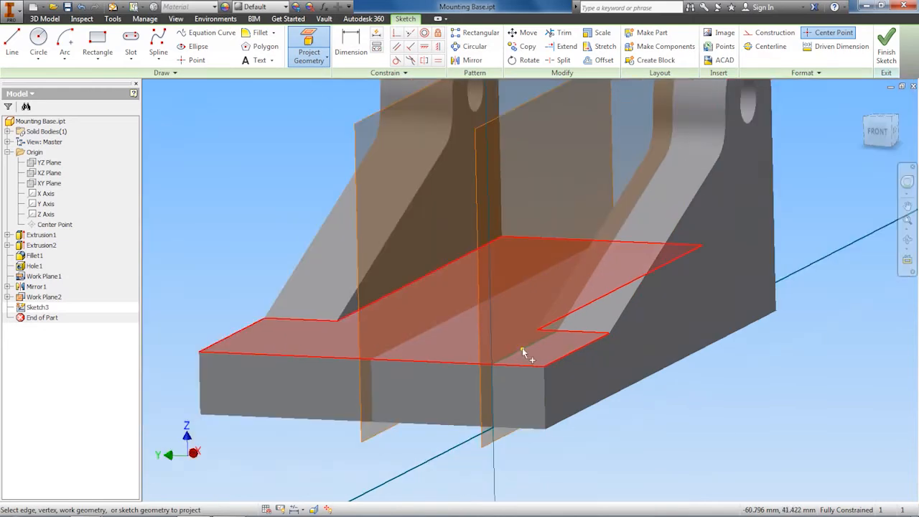
pyautogui.rightClick(695, 414)
pyautogui.click(746, 415)
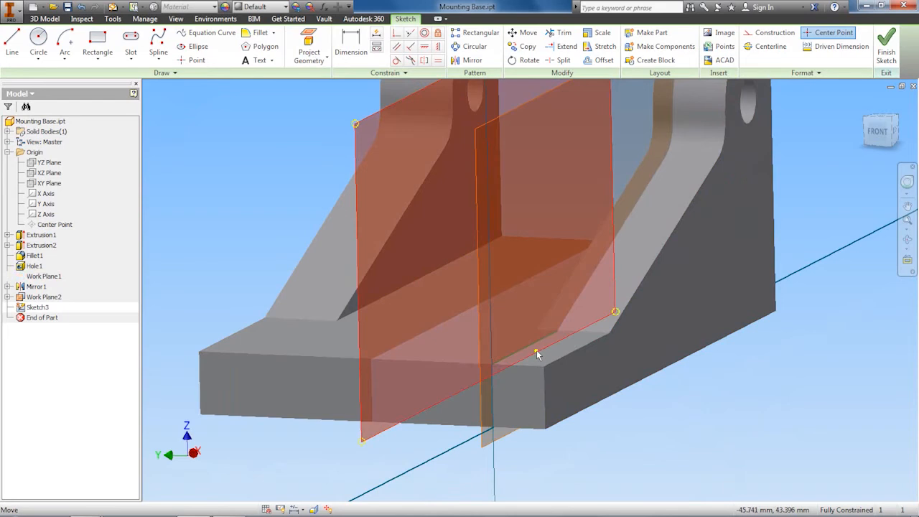
# In the right-side view, draw a short vertical line upward from the left end of the projected edge
pyautogui.click(893, 134)
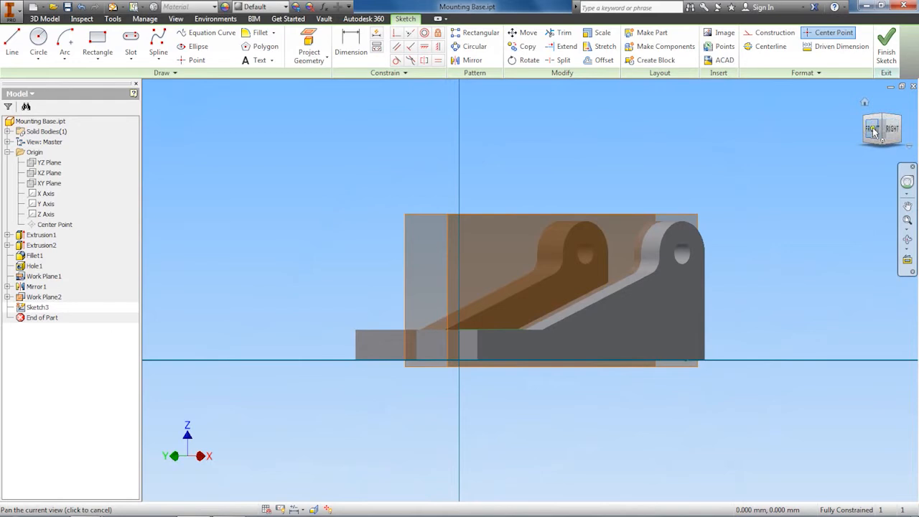
pyautogui.click(874, 132)
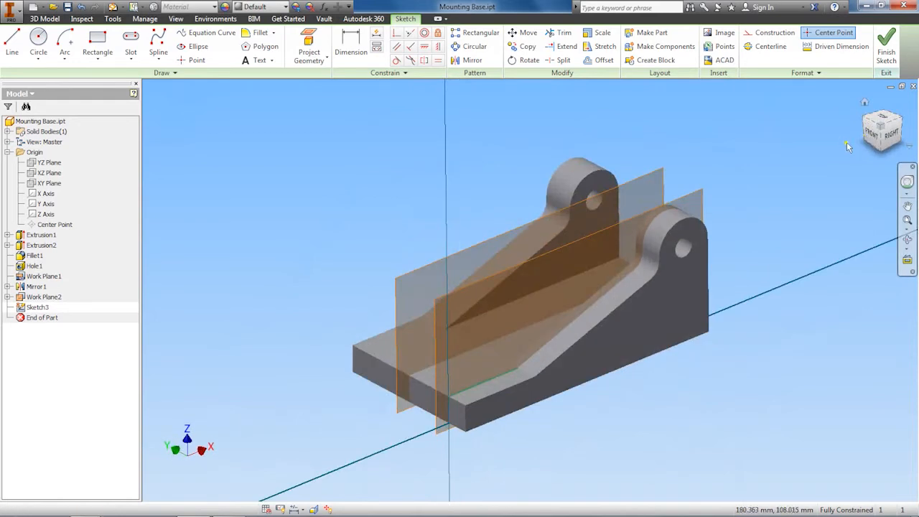
pyautogui.click(889, 136)
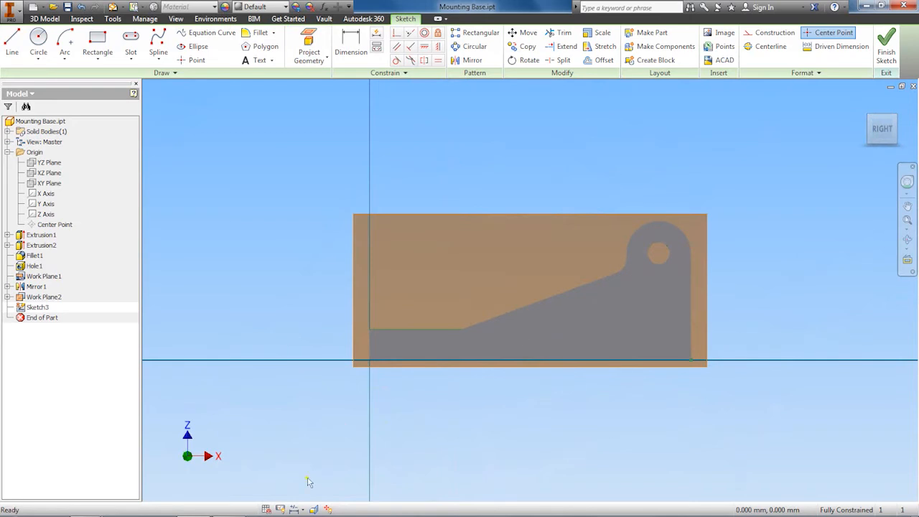
pyautogui.click(314, 509)
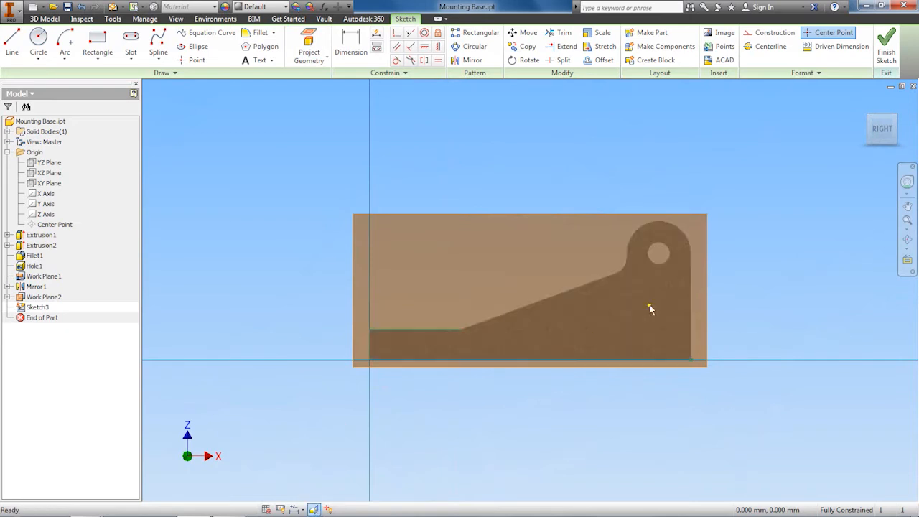
pyautogui.click(882, 130)
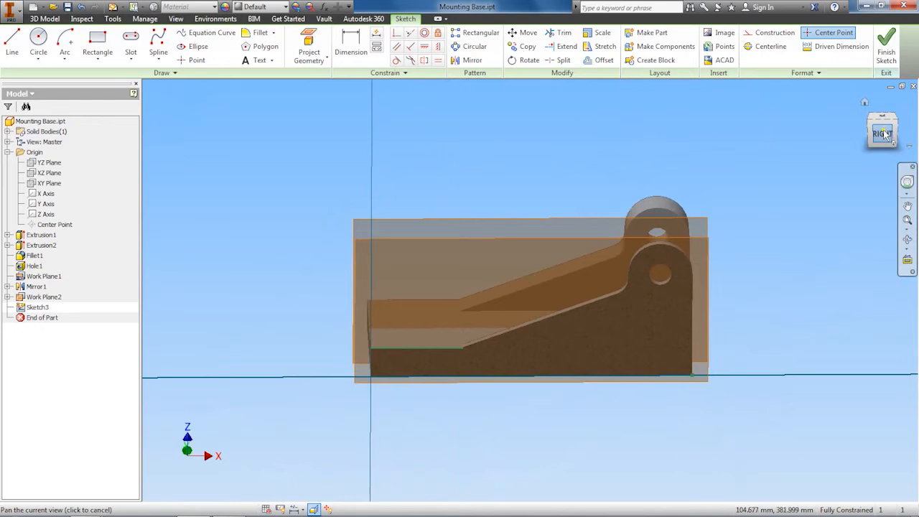
pyautogui.click(883, 132)
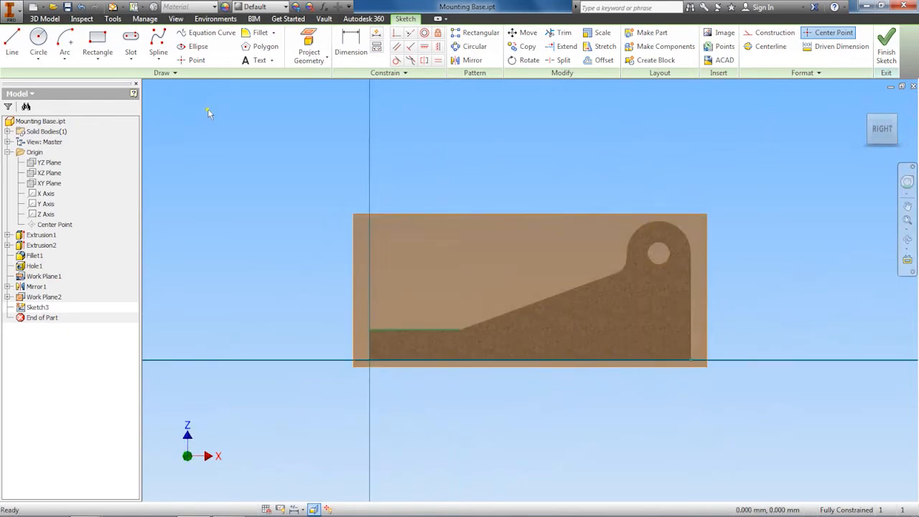
pyautogui.click(10, 43)
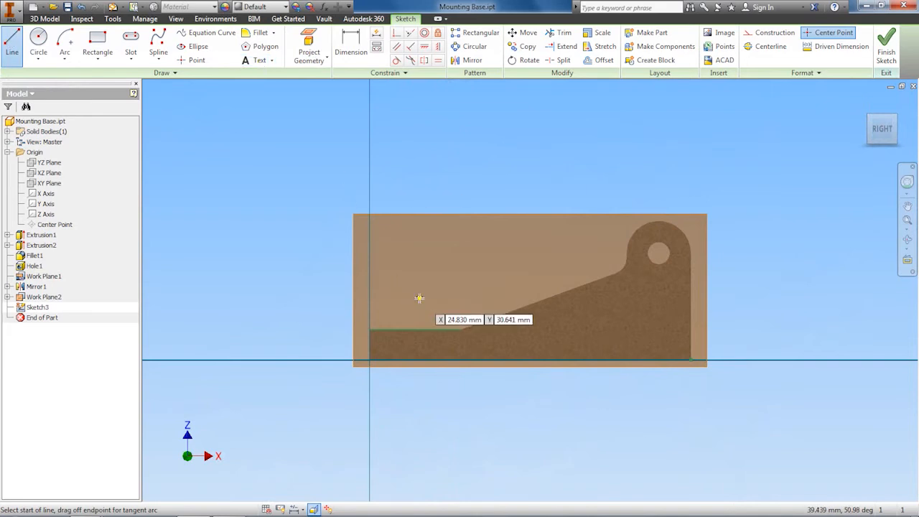
pyautogui.click(367, 329)
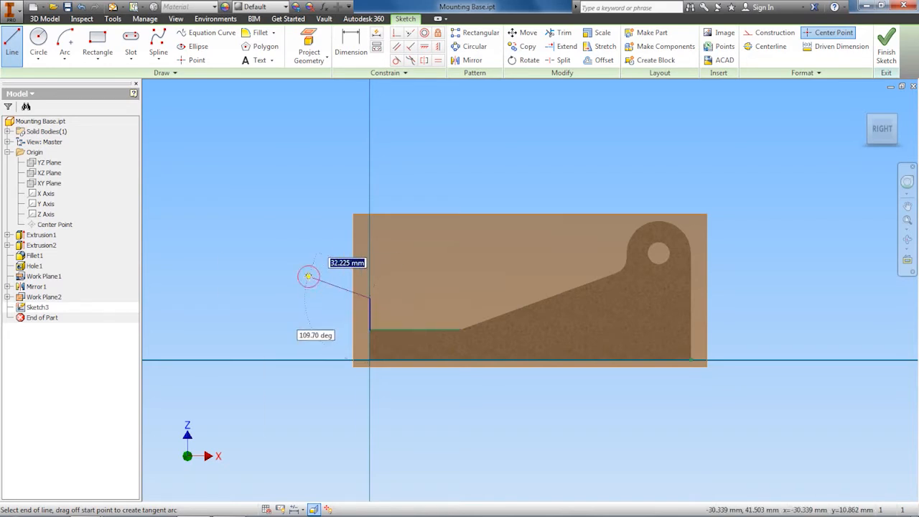
pyautogui.rightClick(308, 275)
pyautogui.click(346, 277)
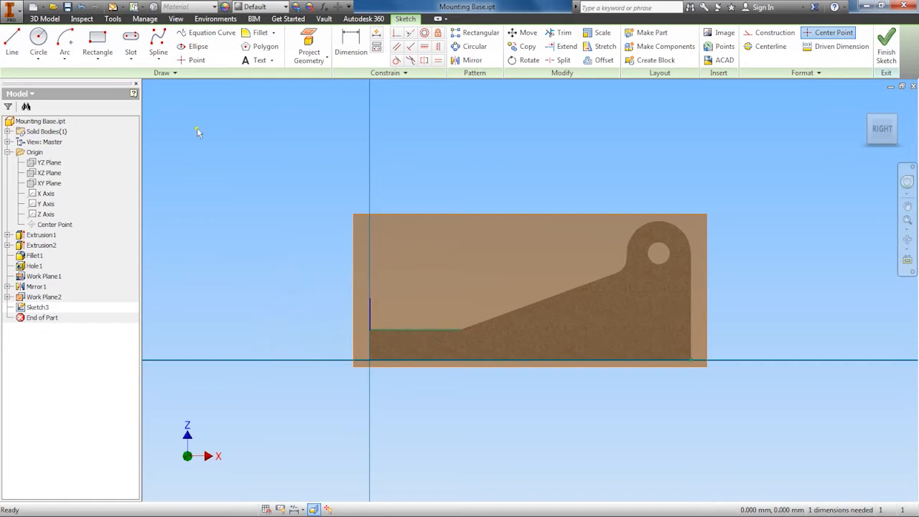
# Draw a 180° center-point arc of about 13.6 mm radius starting at the top of the vertical line
pyautogui.click(67, 62)
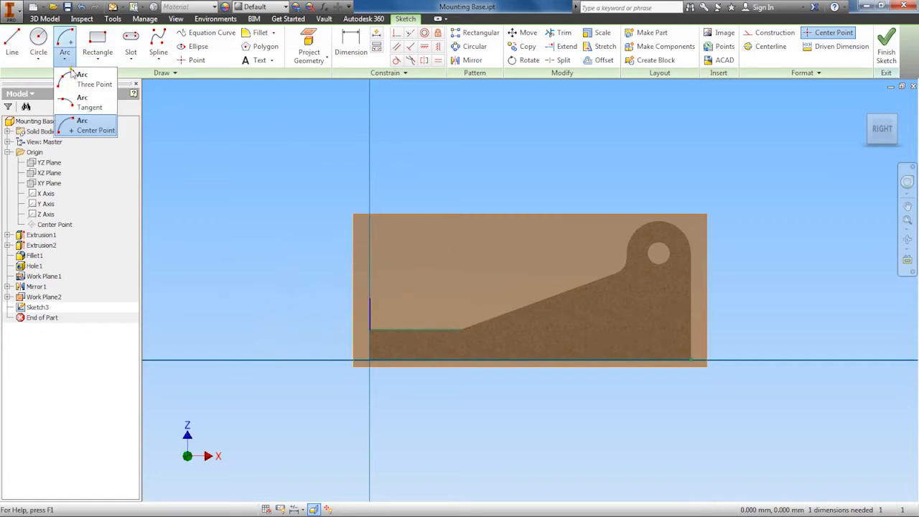
pyautogui.click(80, 128)
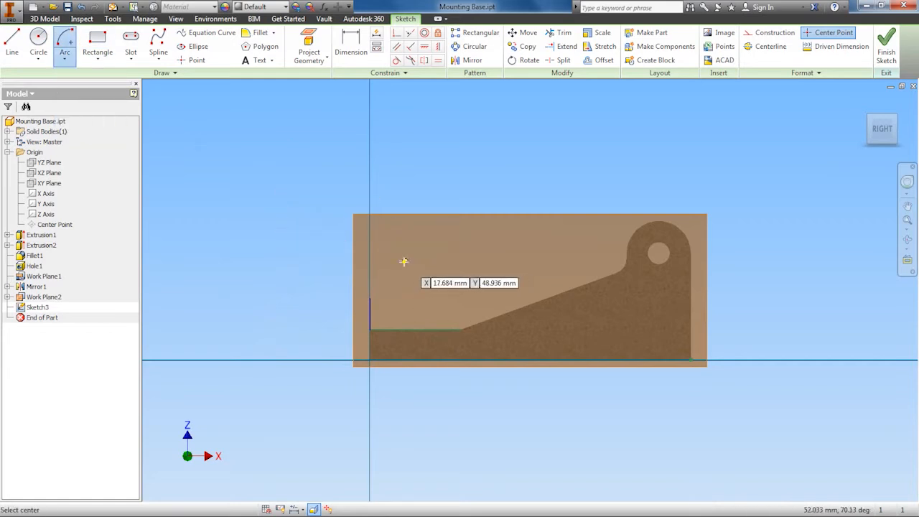
pyautogui.scroll(2, 399, 298)
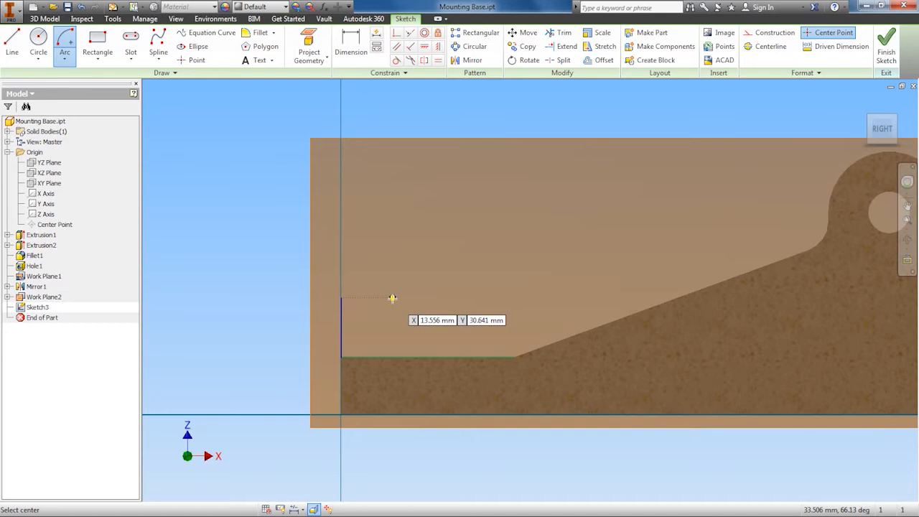
pyautogui.click(392, 297)
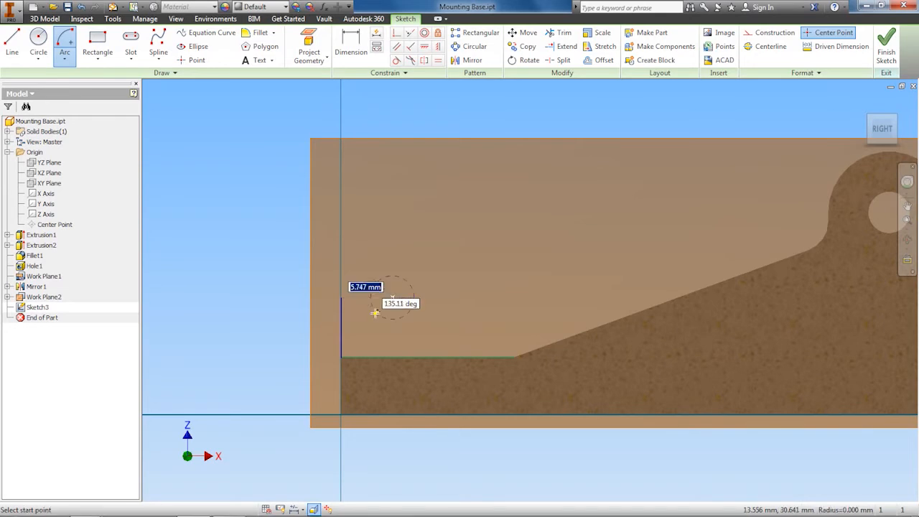
pyautogui.click(339, 296)
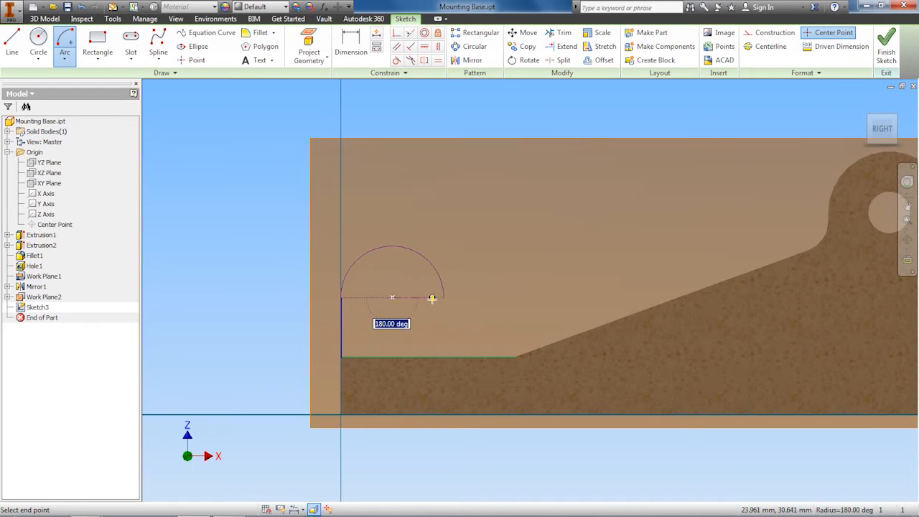
pyautogui.click(432, 298)
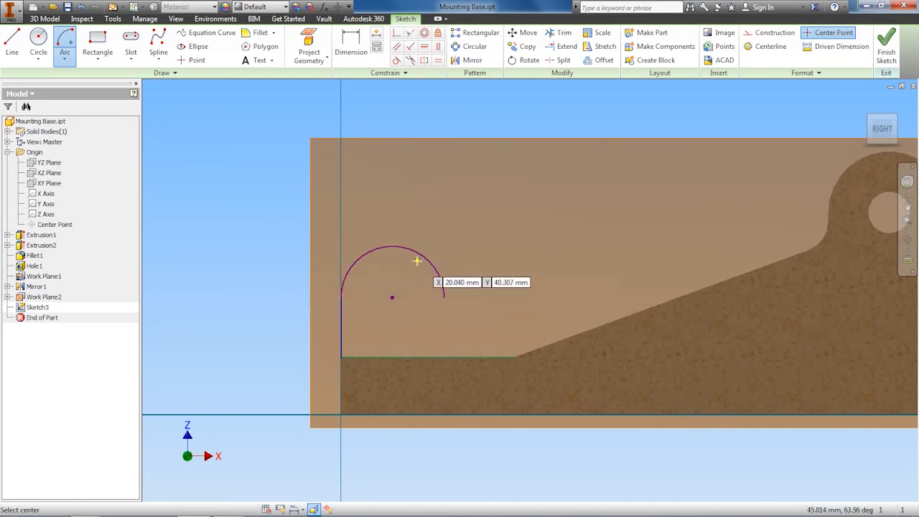
pyautogui.rightClick(237, 228)
pyautogui.click(272, 228)
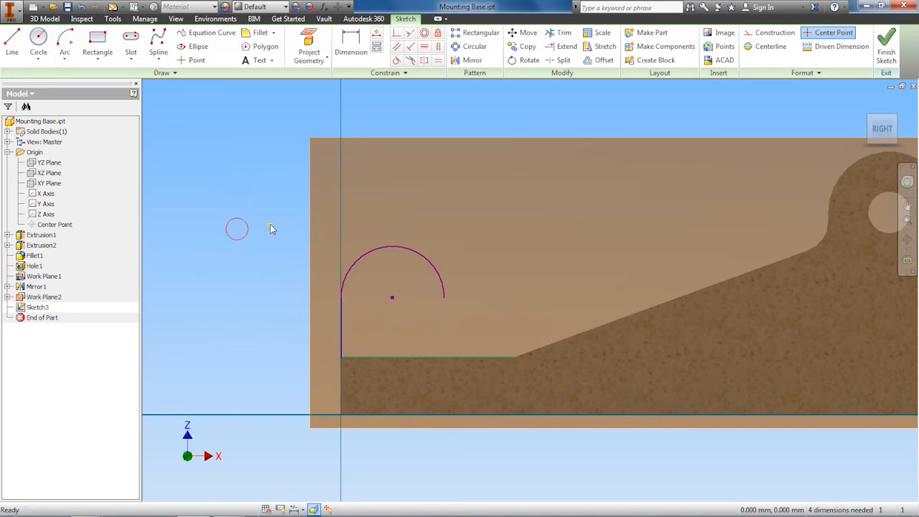
# Draw a vertical line from the arc's right end down to the projected bottom edge, then exit the Line tool
pyautogui.click(13, 43)
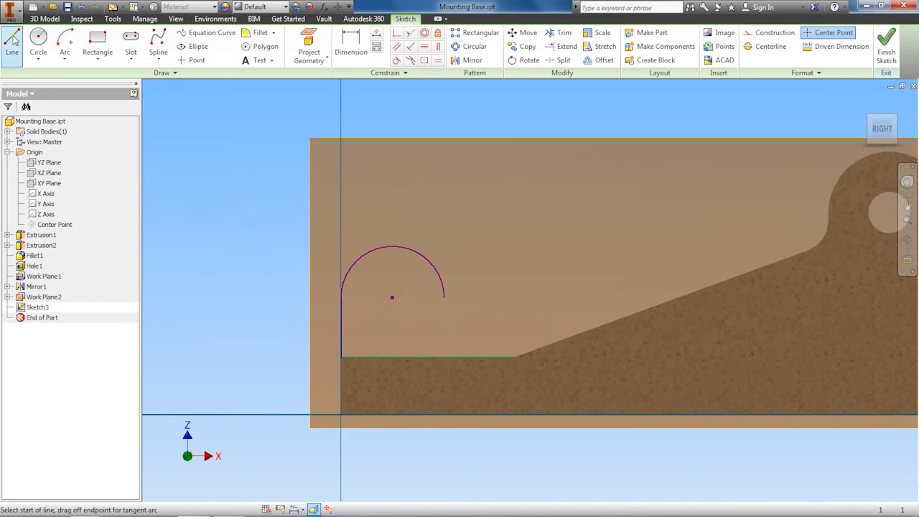
pyautogui.click(445, 297)
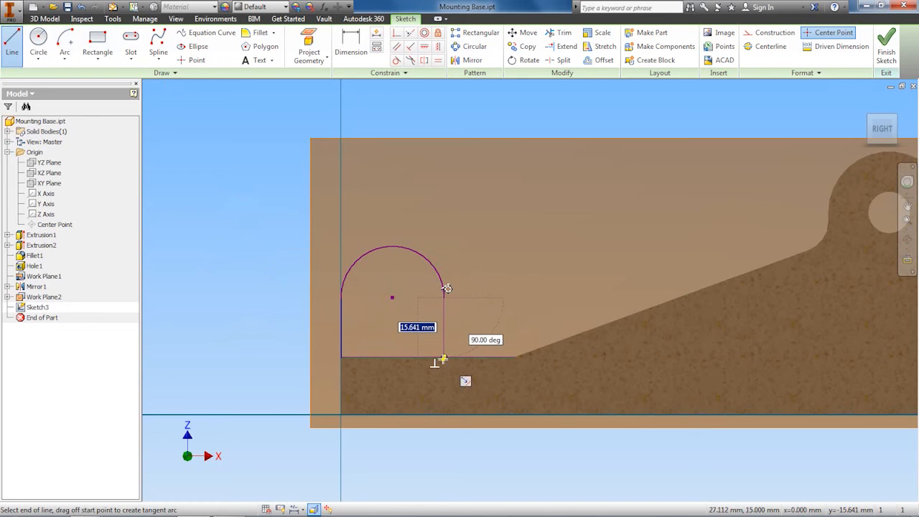
pyautogui.scroll(-2, 446, 351)
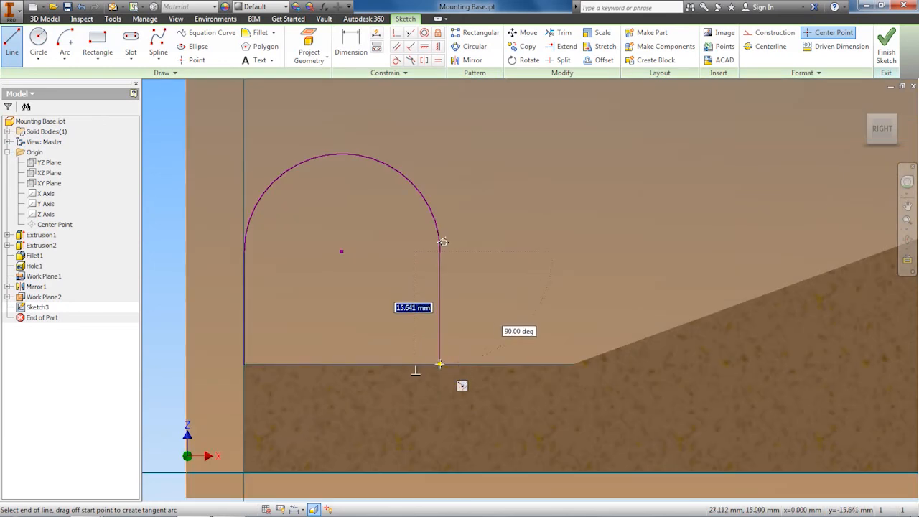
pyautogui.doubleClick(439, 363)
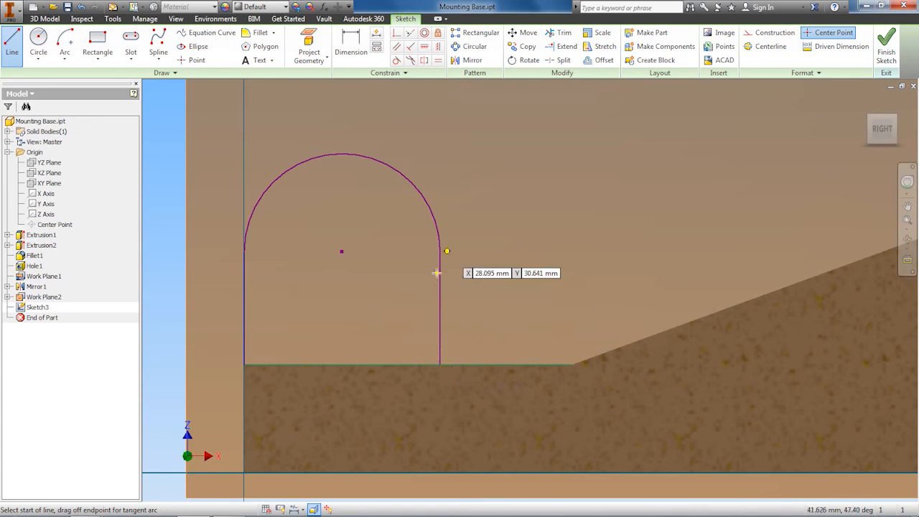
pyautogui.scroll(-3, 436, 273)
pyautogui.rightClick(248, 279)
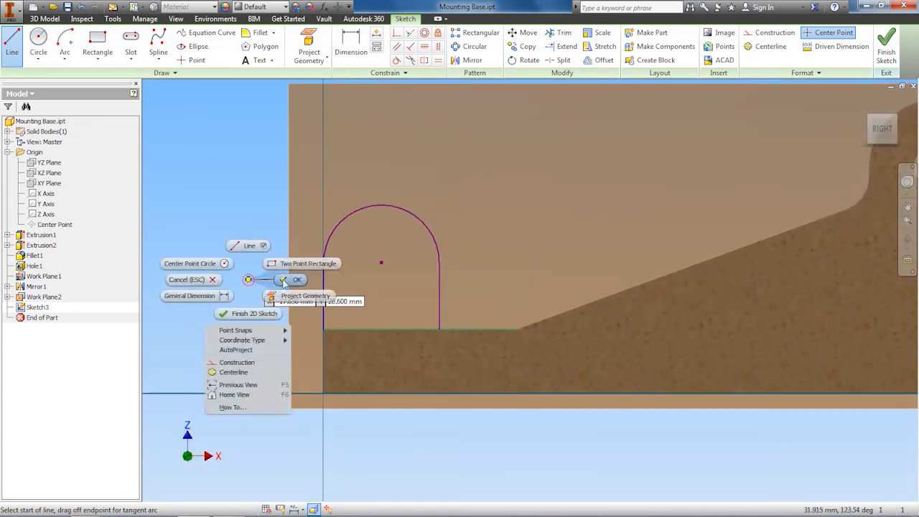
pyautogui.click(285, 280)
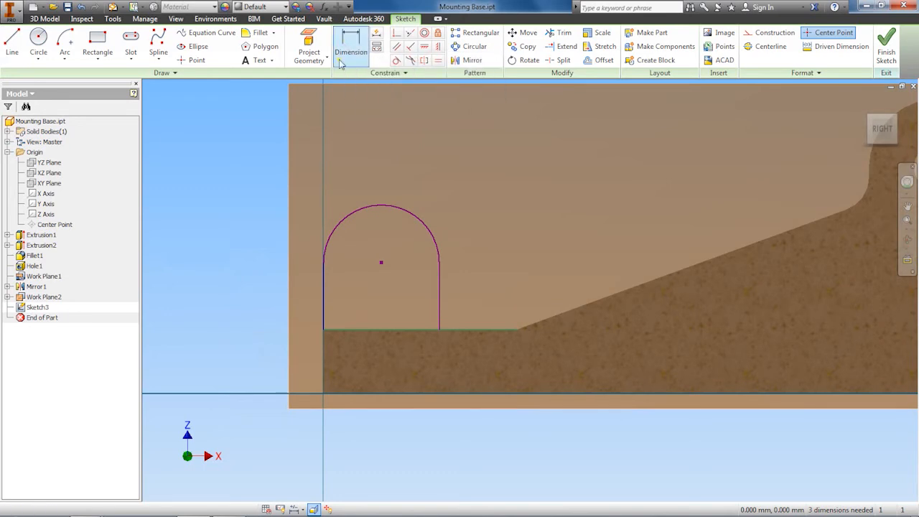
# Dimension the height of the left vertical line's top above the bottom of the base as 25 mm
pyautogui.click(347, 45)
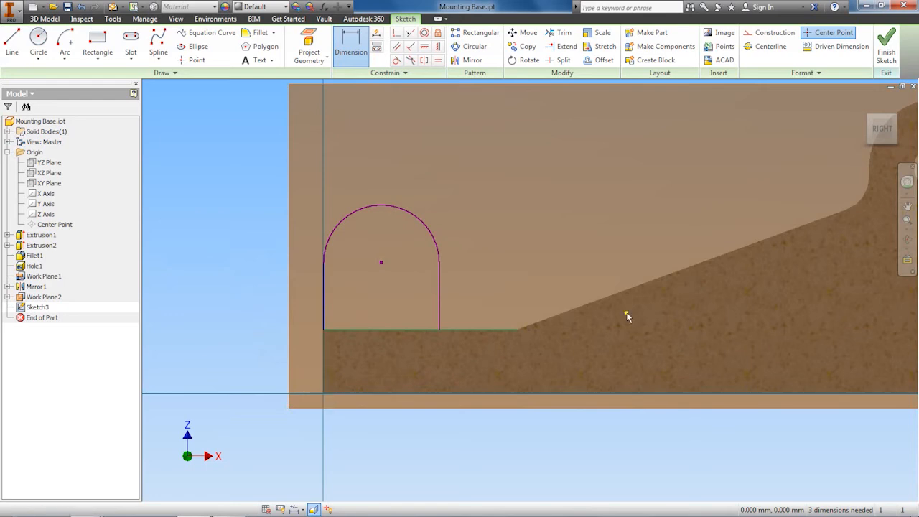
pyautogui.click(881, 131)
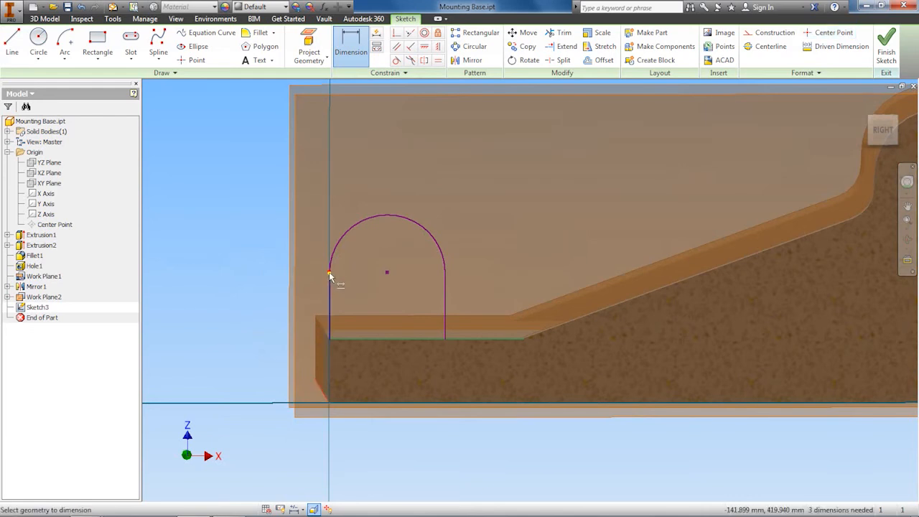
pyautogui.click(330, 274)
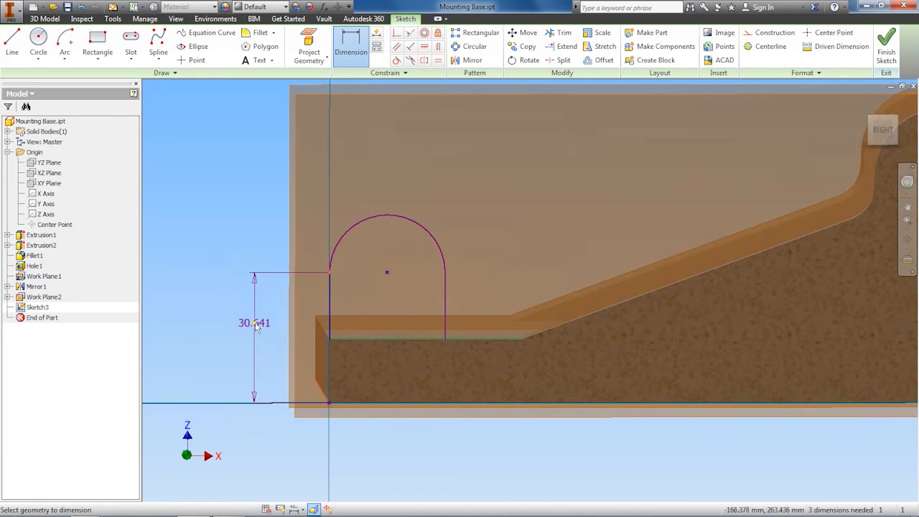
pyautogui.click(255, 325)
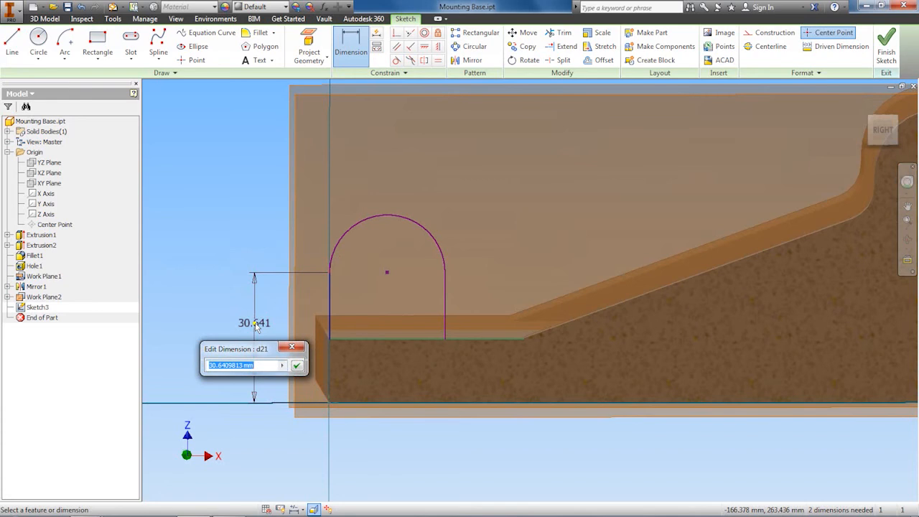
pyautogui.write('25')
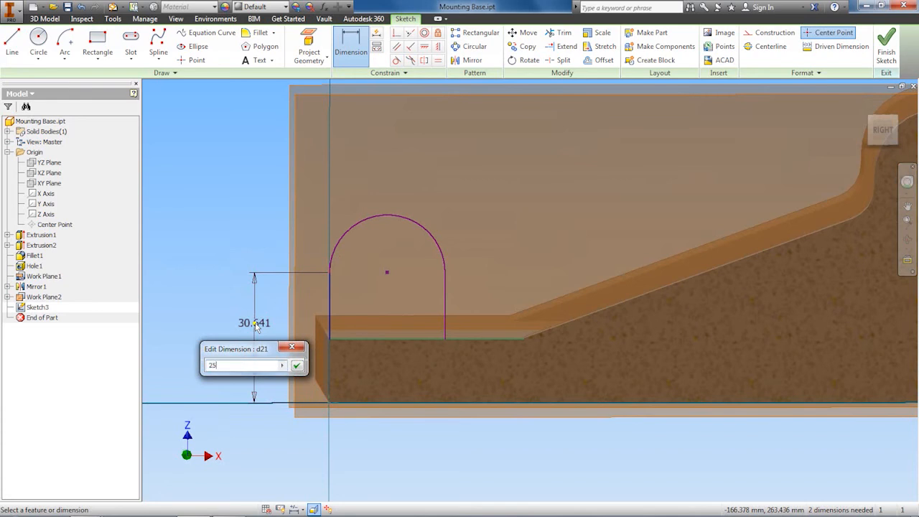
pyautogui.click(297, 366)
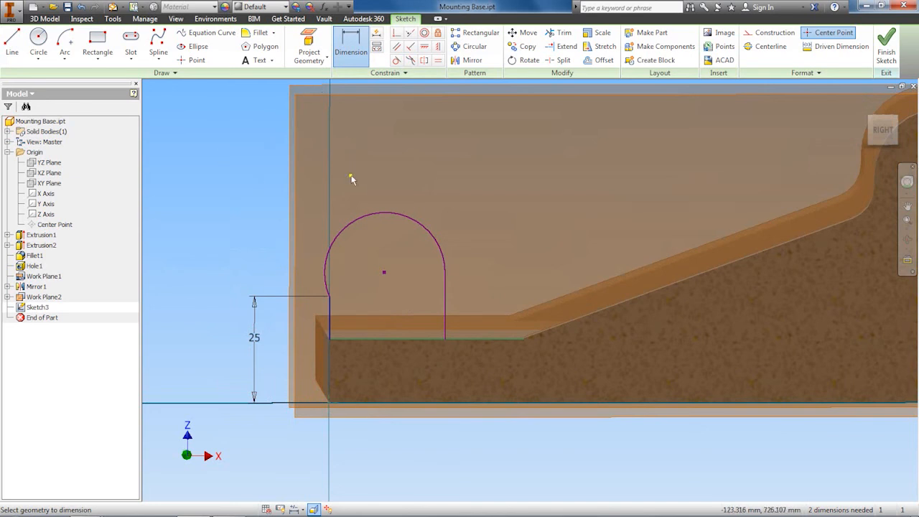
# Dimension the arc's radius and set it to 9.5 mm
pyautogui.click(364, 214)
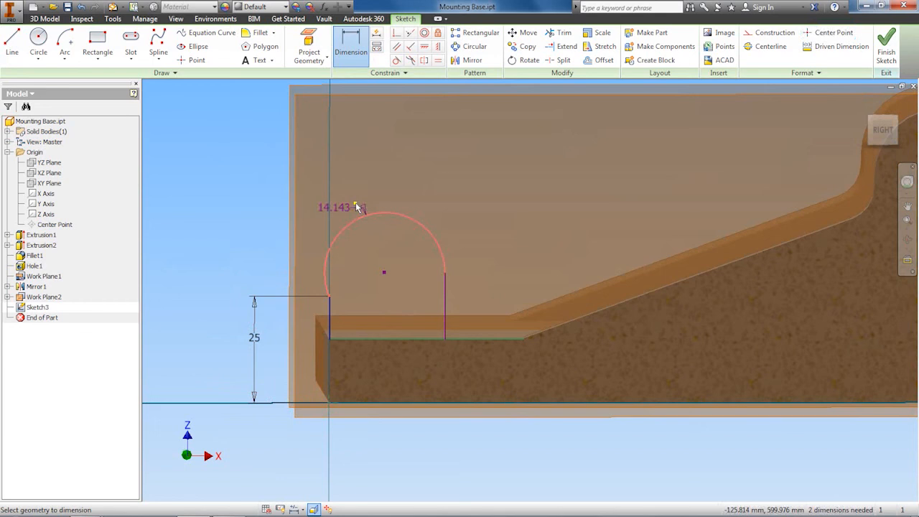
pyautogui.click(267, 185)
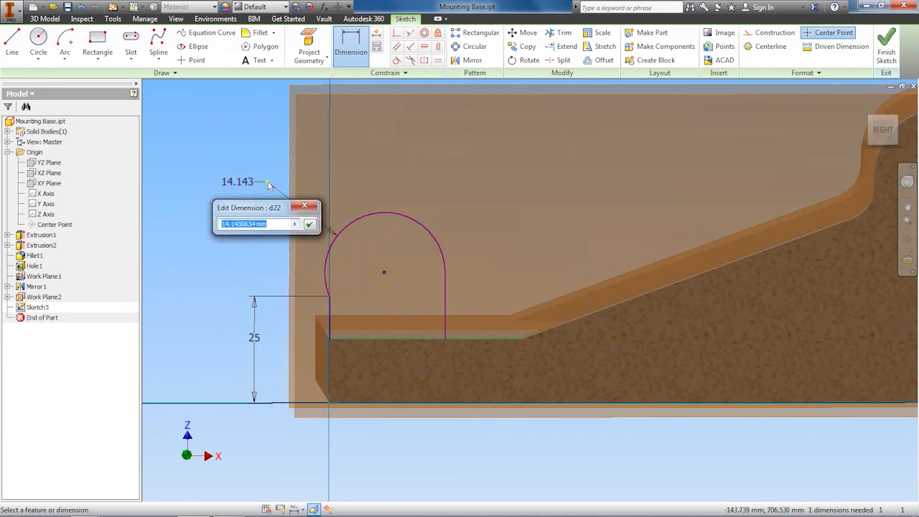
pyautogui.write('9.5')
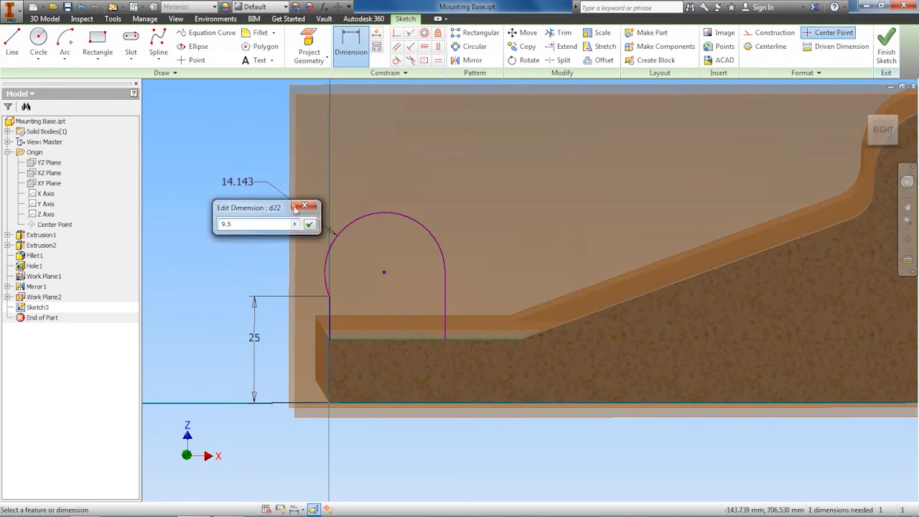
pyautogui.click(309, 224)
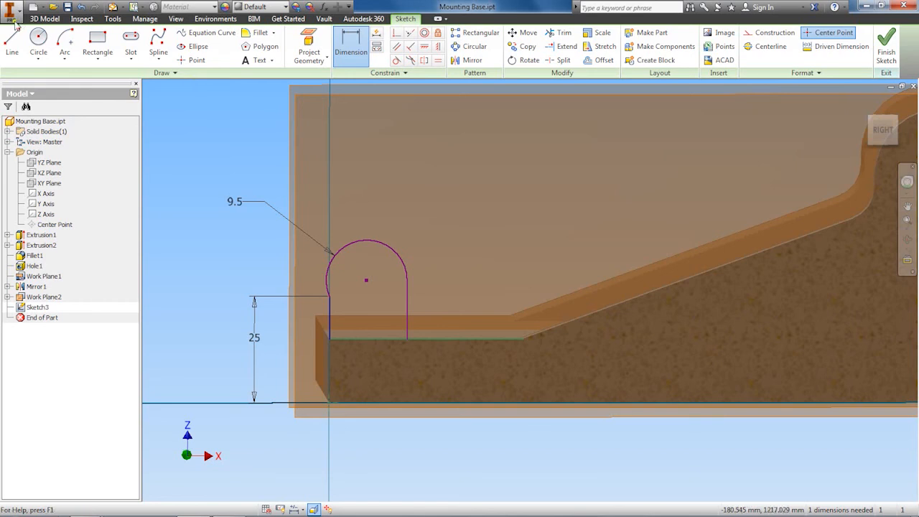
# Dimension the right vertical line's length and set it to 10 mm
pyautogui.click(407, 300)
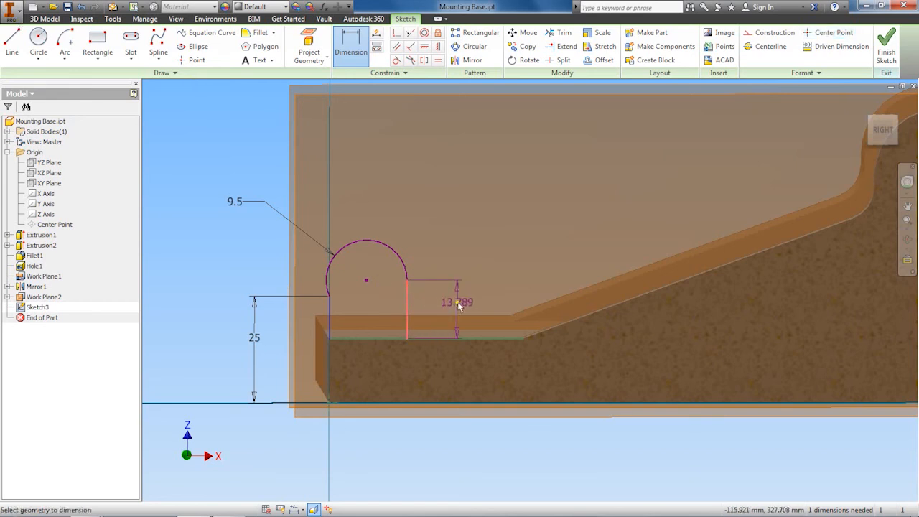
pyautogui.click(458, 305)
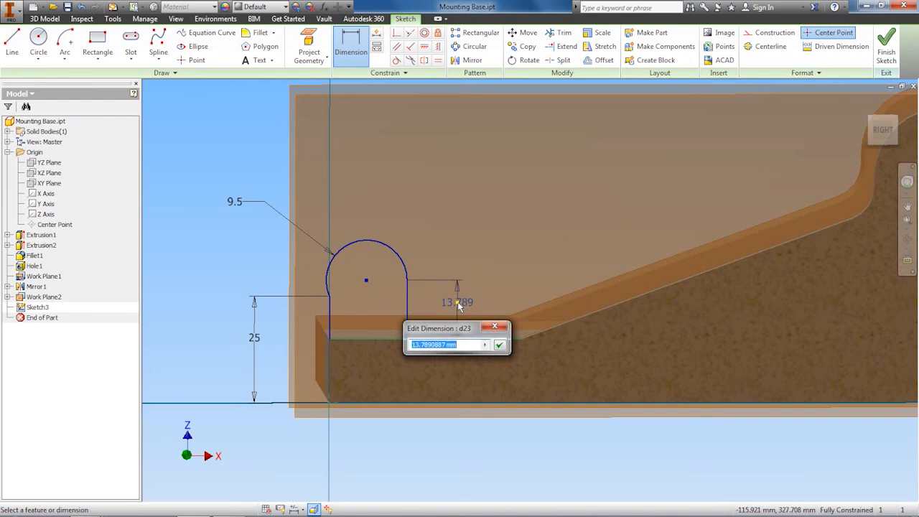
pyautogui.write('10')
pyautogui.click(498, 345)
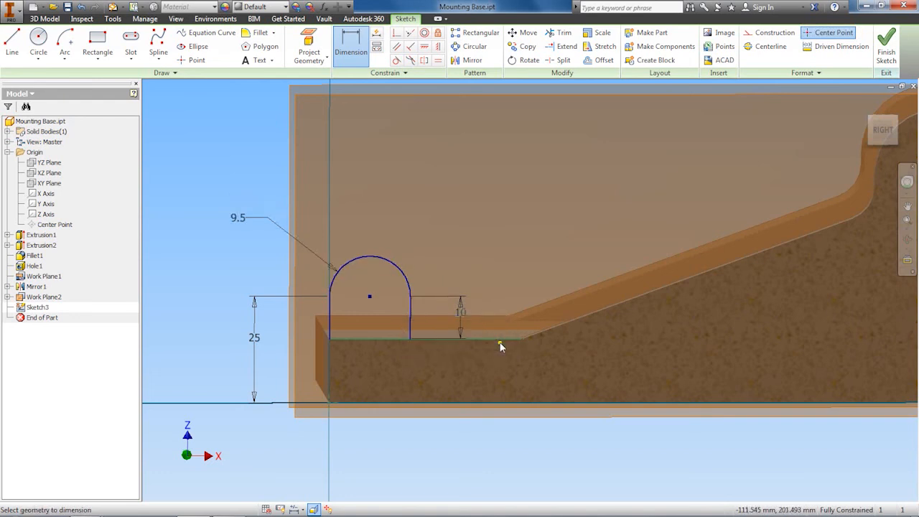
# Finish the fully constrained lug sketch
pyautogui.scroll(3, 425, 303)
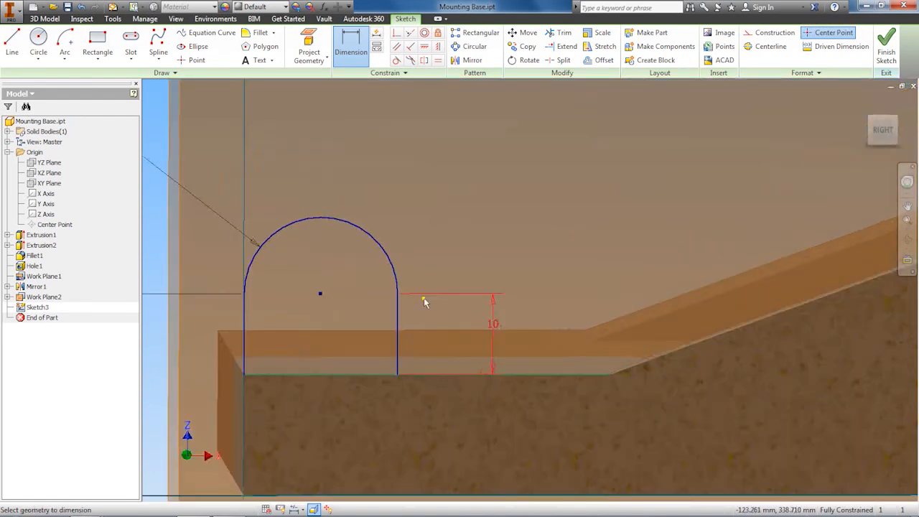
pyautogui.scroll(-3, 424, 303)
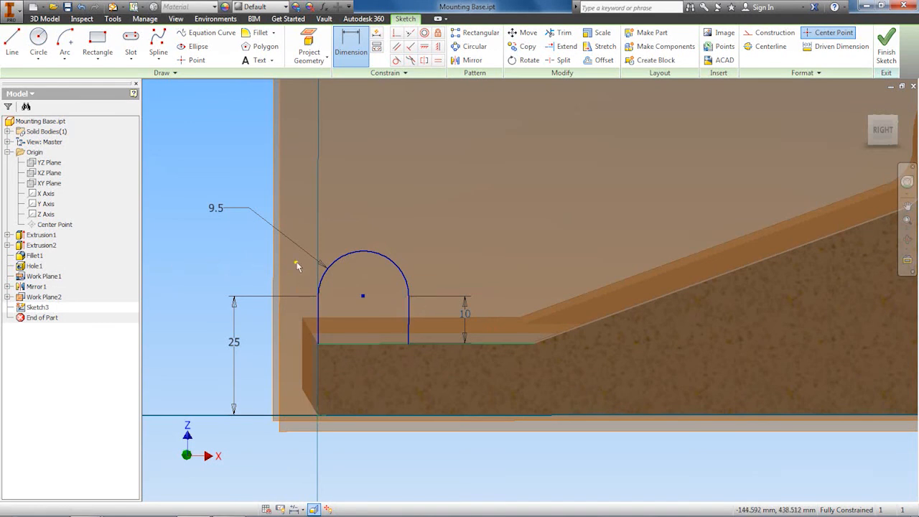
pyautogui.click(887, 48)
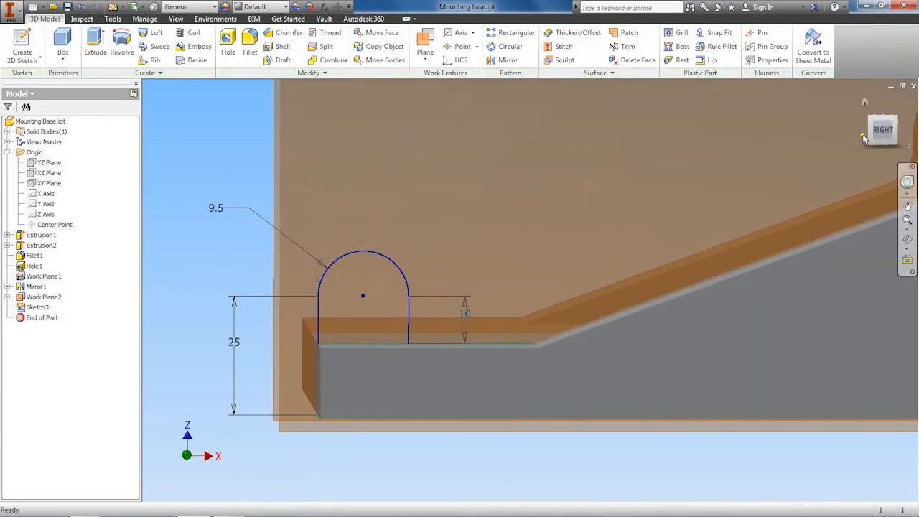
# Show the home view and compare the model with the reference drawing
pyautogui.click(865, 104)
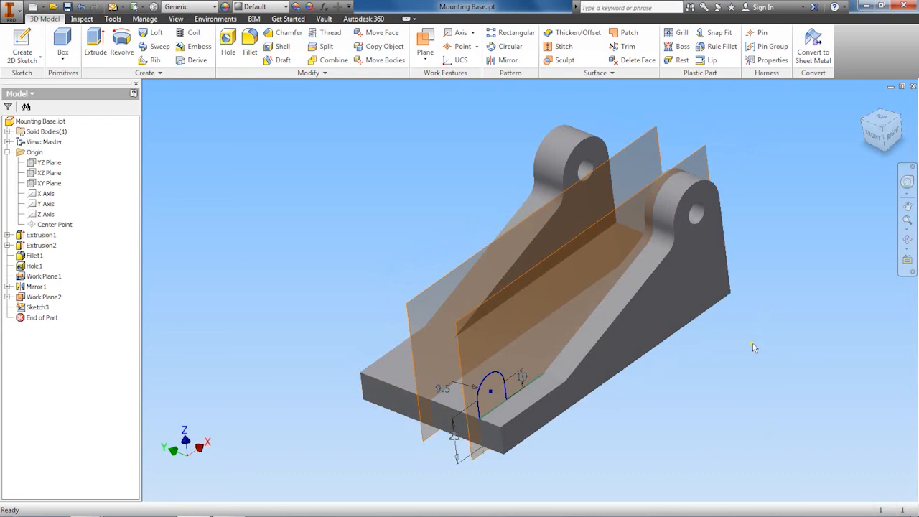
pyautogui.hotkey('alt', 'Tab')
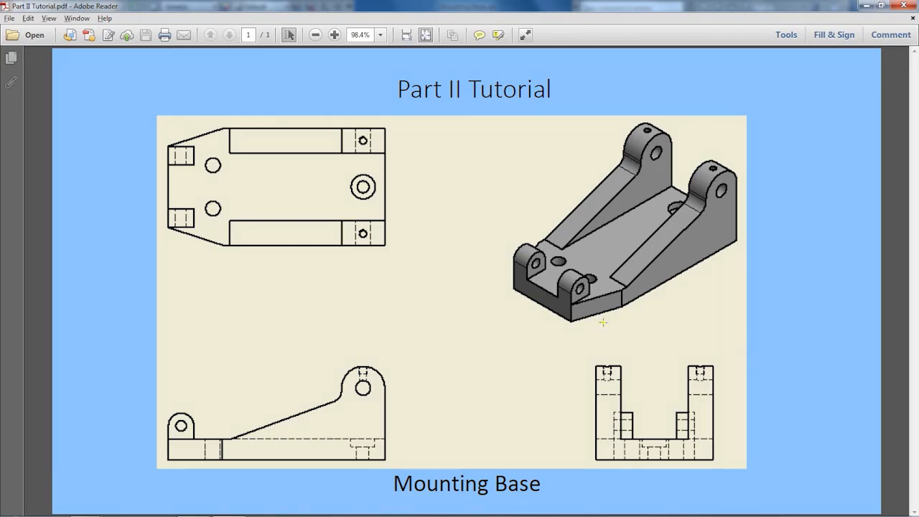
pyautogui.hotkey('alt', 'Tab')
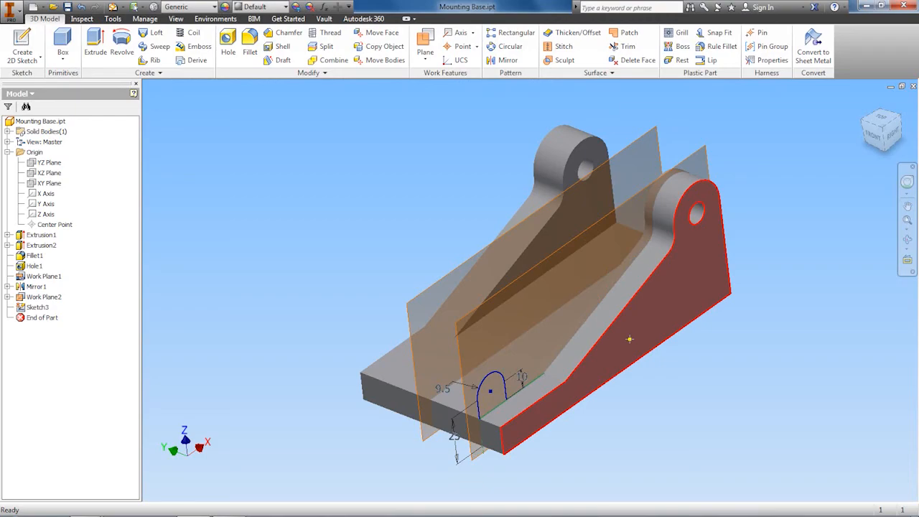